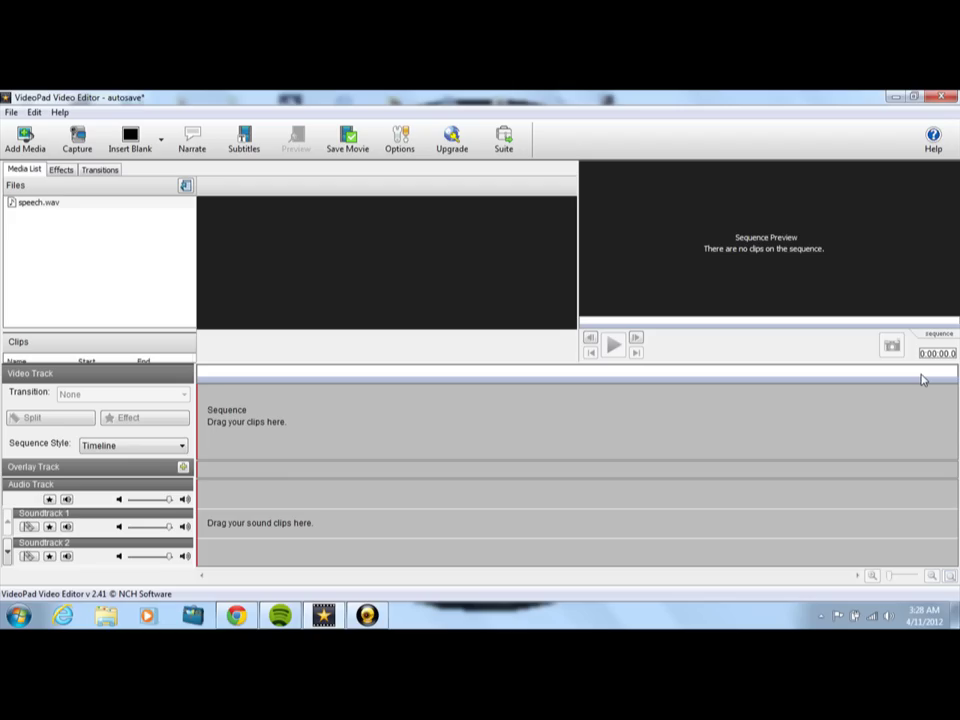
# Step: Drag speech.wav from the Media List onto Soundtrack 1 of the timeline
pyautogui.click(70, 206)
pyautogui.moveTo(70, 206); pyautogui.dragTo(255, 395)
pyautogui.moveTo(266, 440); pyautogui.dragTo(275, 532)
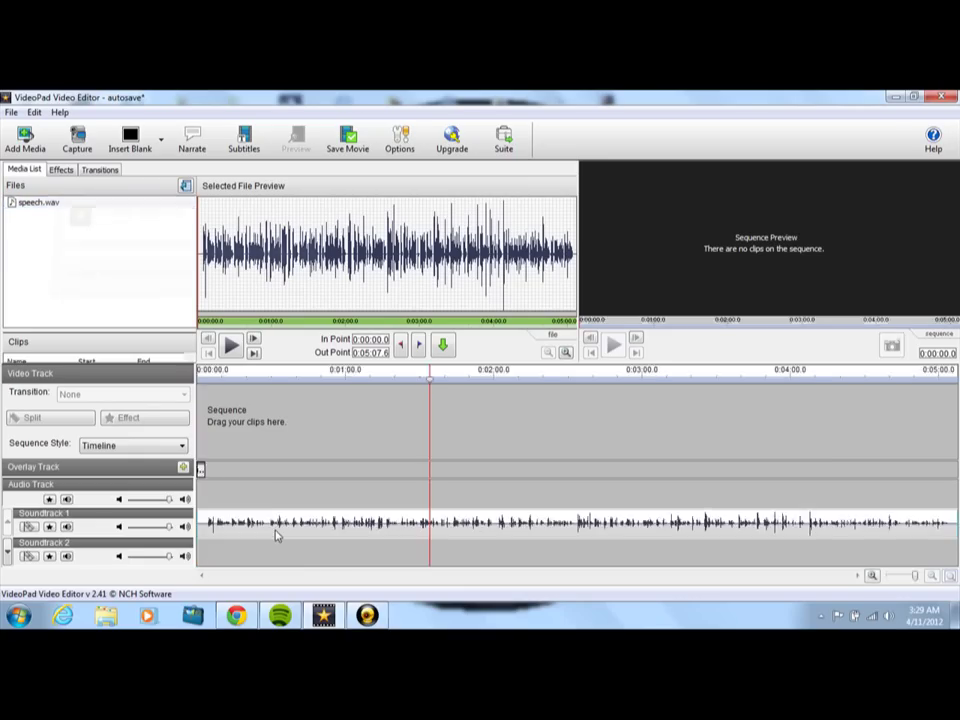
# Step: Insert a blank clip at the sequence start and stretch it to about 148 seconds
pyautogui.click(134, 136)
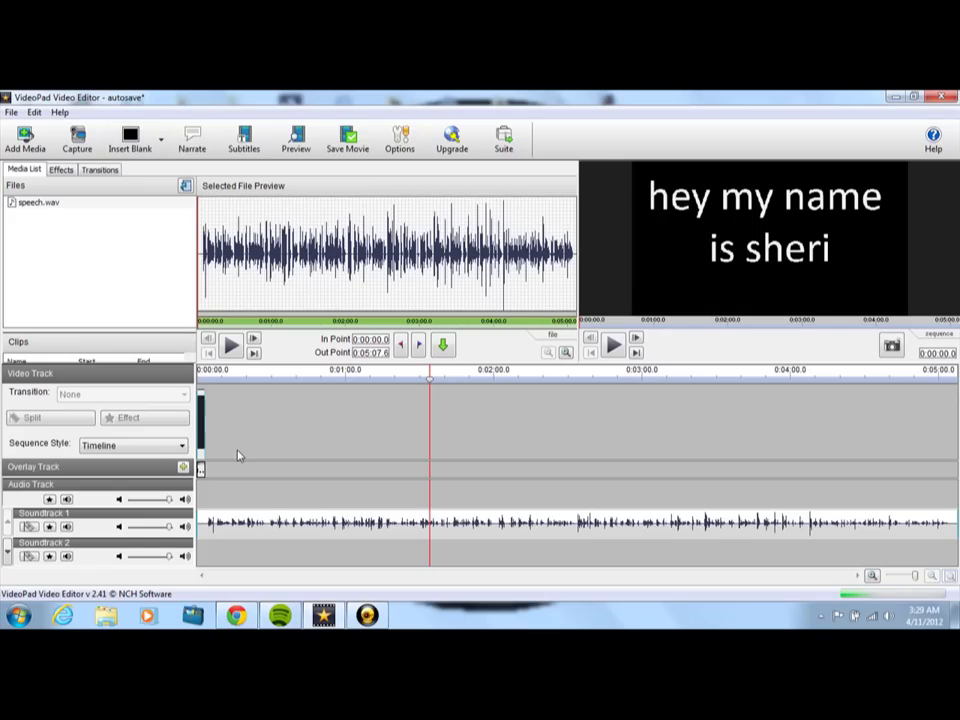
pyautogui.click(201, 435)
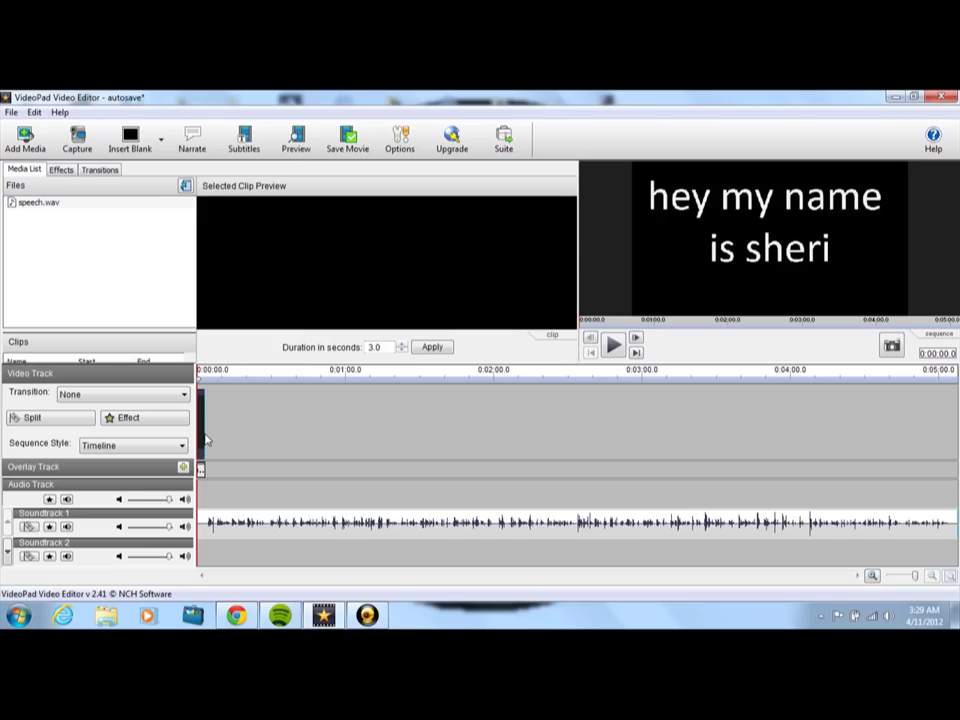
pyautogui.moveTo(204, 432); pyautogui.dragTo(563, 438)
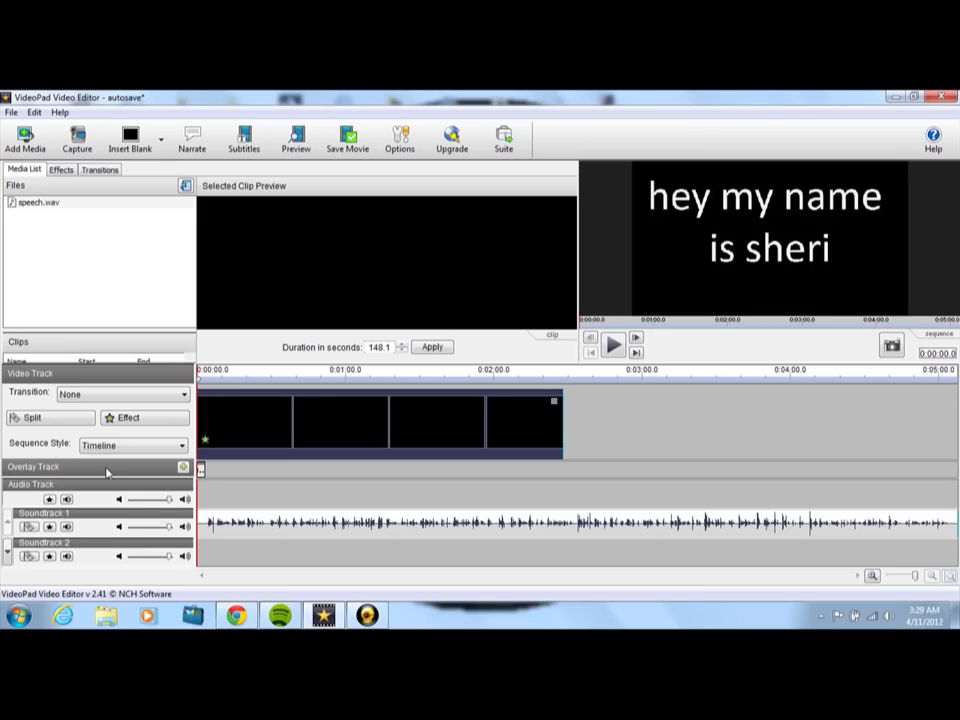
# Step: Create a text overlay reading 'ndjmskmdkmsdsmsmdm' and 'snlasdkn' on two lines
pyautogui.click(184, 468)
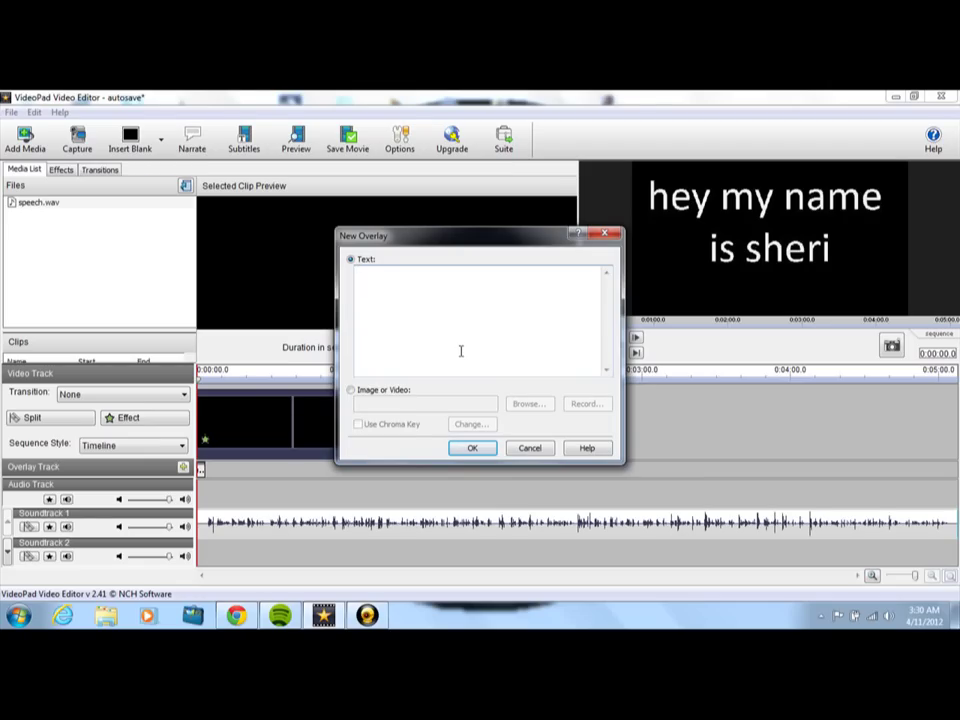
pyautogui.write('ndjmskmdkmsdsmsmdm')
pyautogui.press('Return')
pyautogui.write('snlasdkn')
pyautogui.click(489, 452)
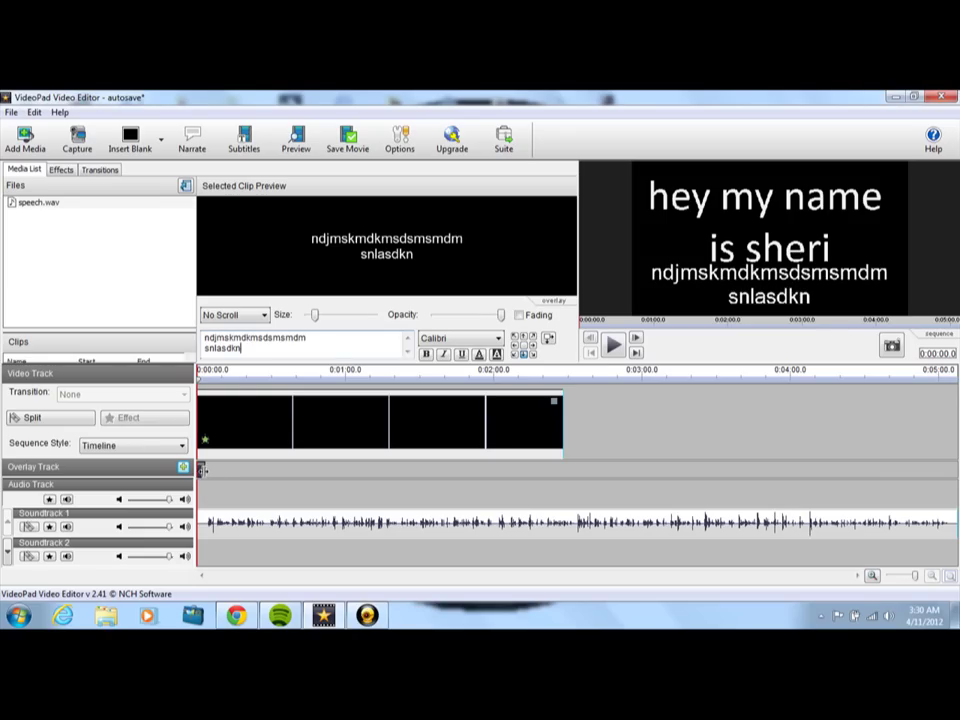
# Step: Stretch the text overlay clip's right edge to about 43 seconds
pyautogui.moveTo(201, 469); pyautogui.dragTo(304, 475)
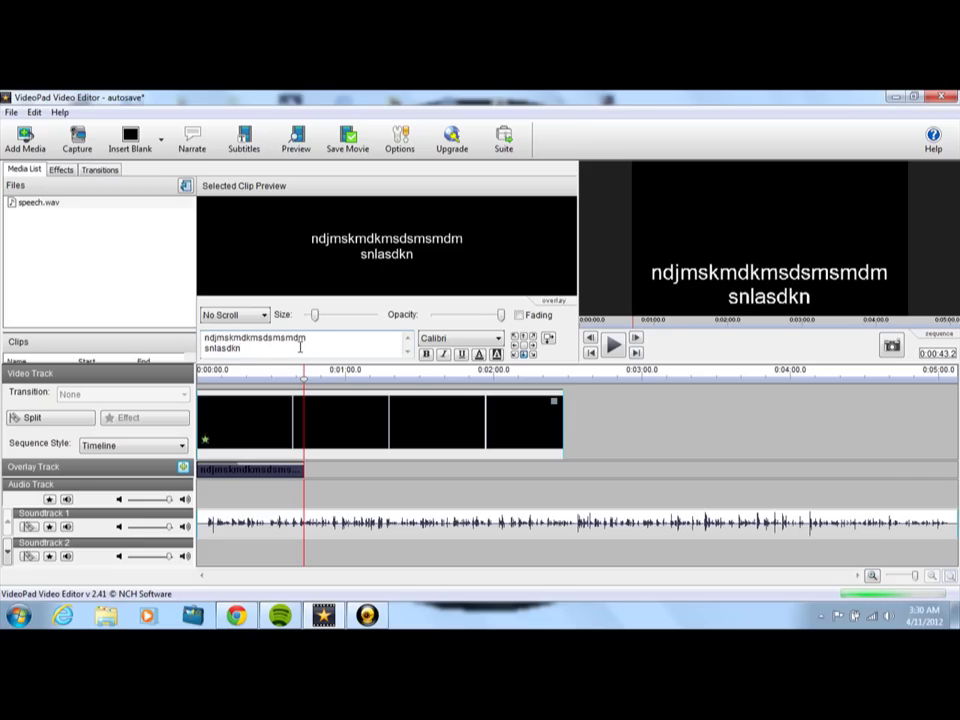
# Step: Enlarge the overlay text, lower its opacity slightly, and set the font to DejaVu Serif Bold
pyautogui.doubleClick(253, 348)
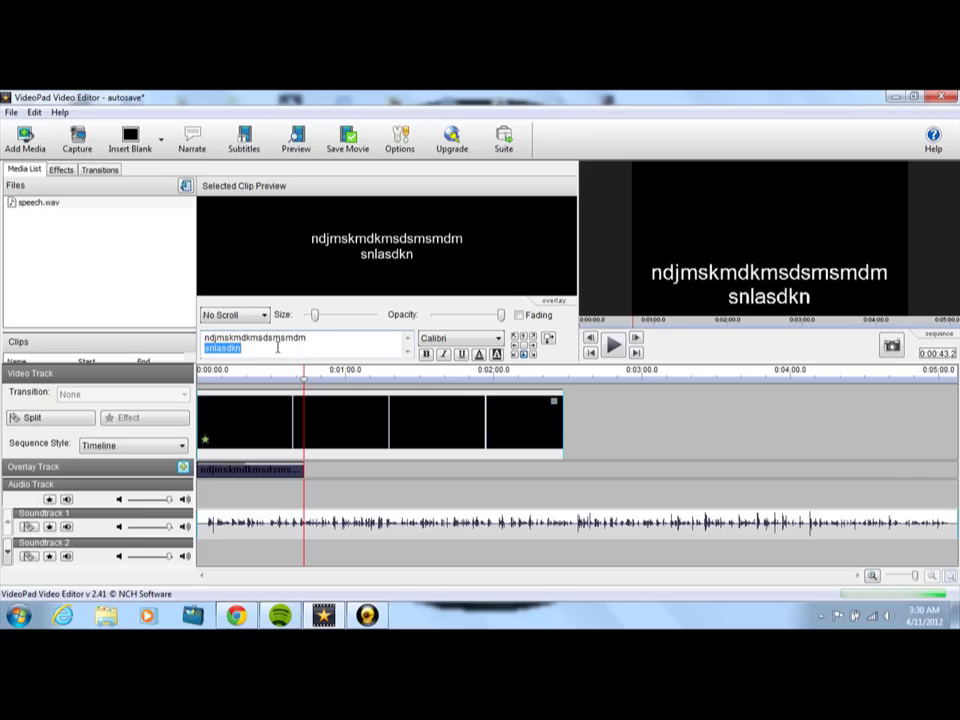
pyautogui.click(230, 237)
pyautogui.moveTo(314, 316); pyautogui.dragTo(329, 317)
pyautogui.moveTo(501, 314); pyautogui.dragTo(446, 313)
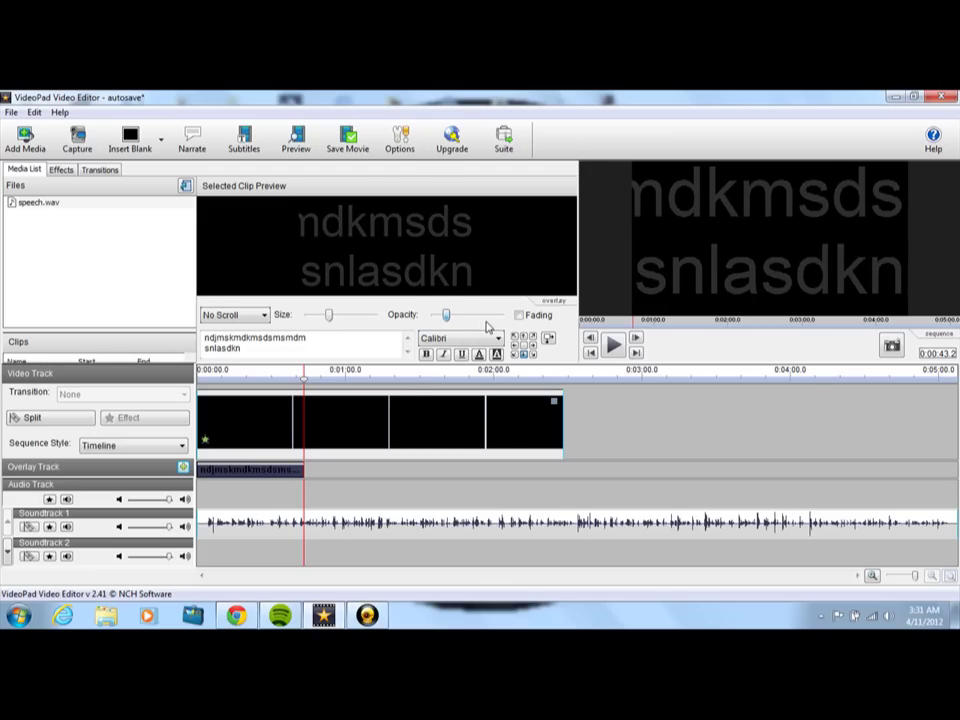
pyautogui.click(490, 338)
pyautogui.click(467, 328)
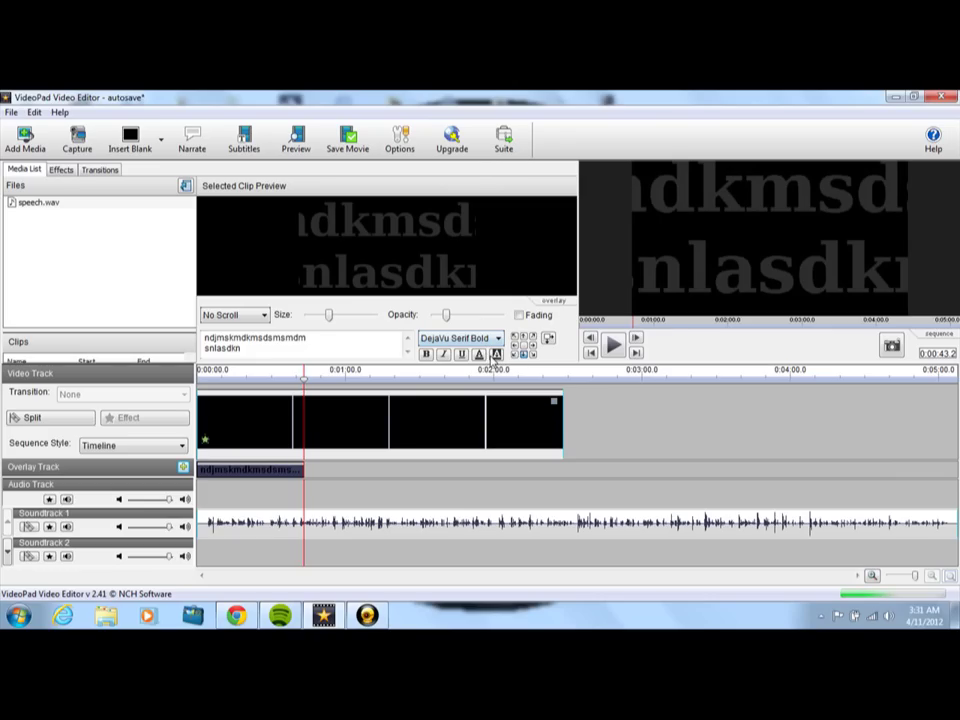
# Step: Colour the text orange with a magenta second colour, then raise its opacity
pyautogui.click(480, 356)
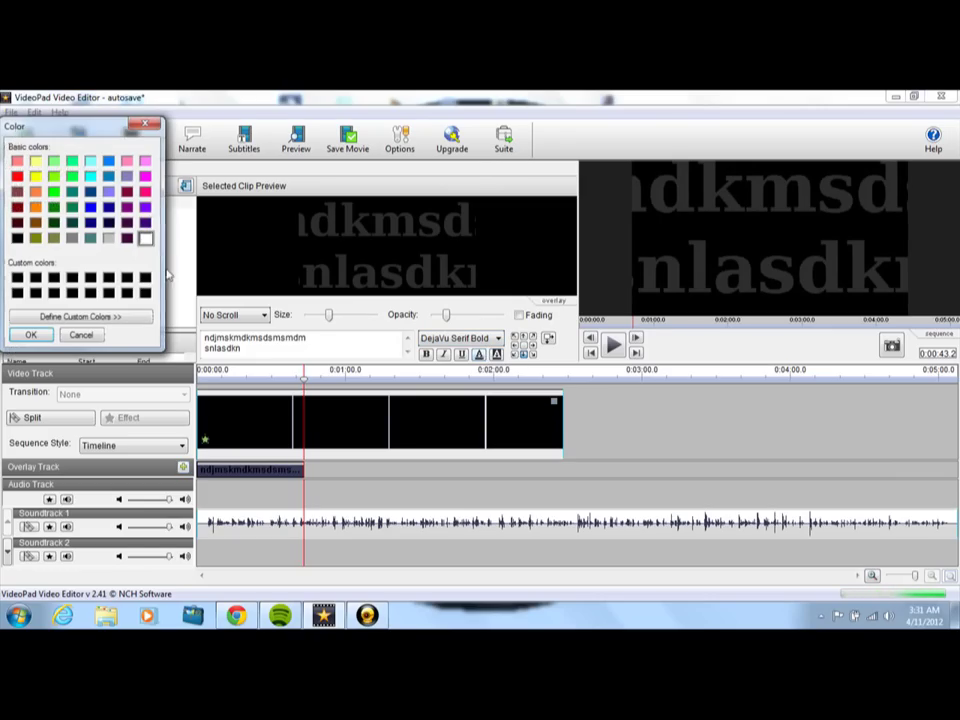
pyautogui.click(41, 196)
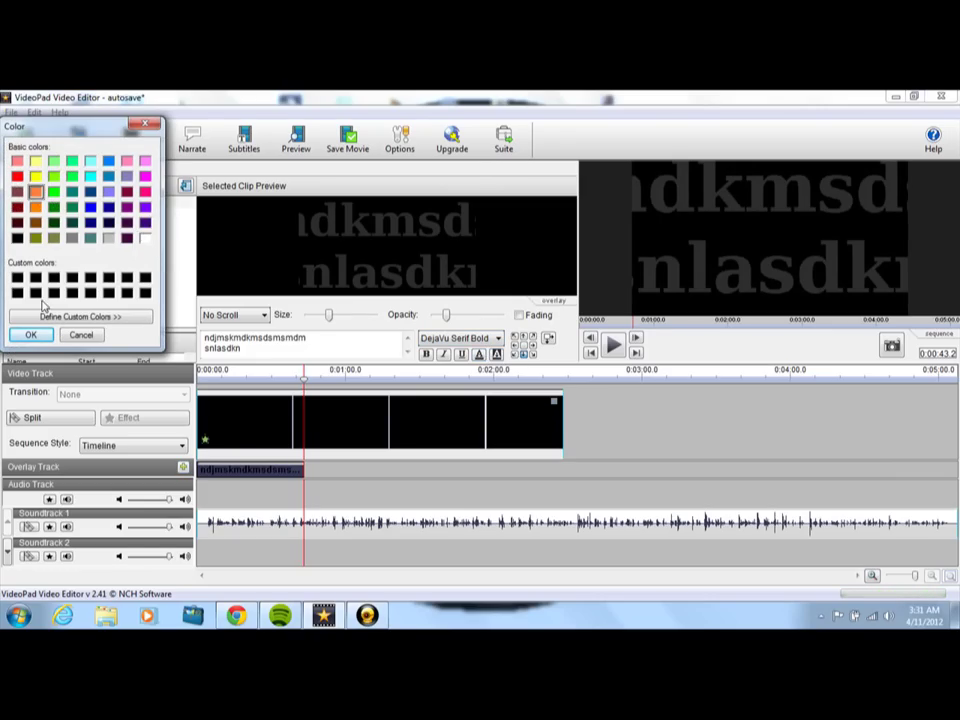
pyautogui.click(31, 334)
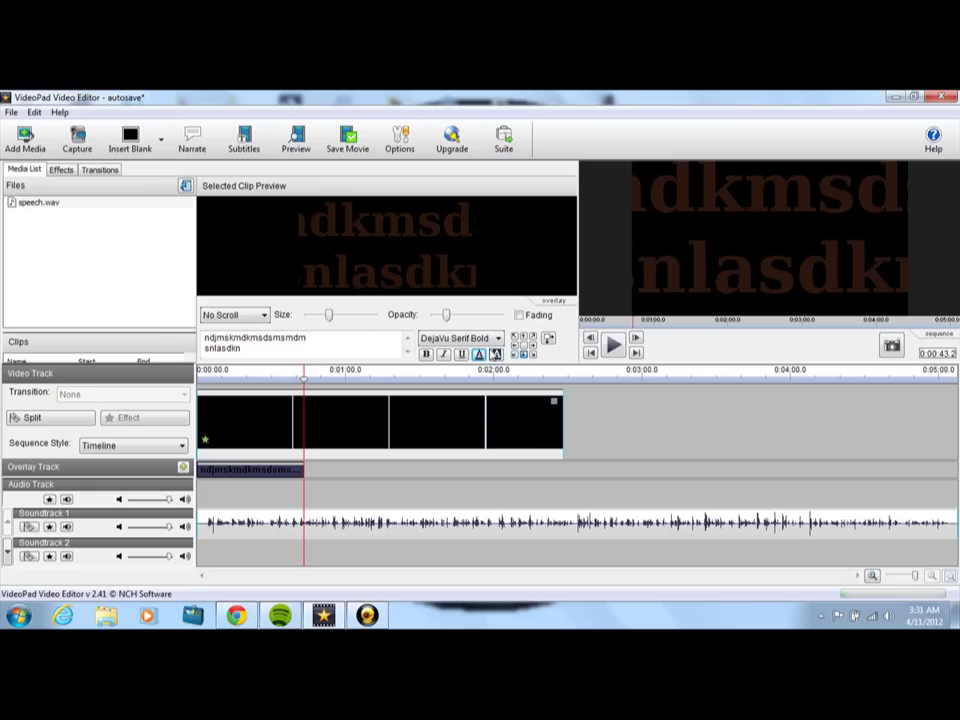
pyautogui.click(497, 355)
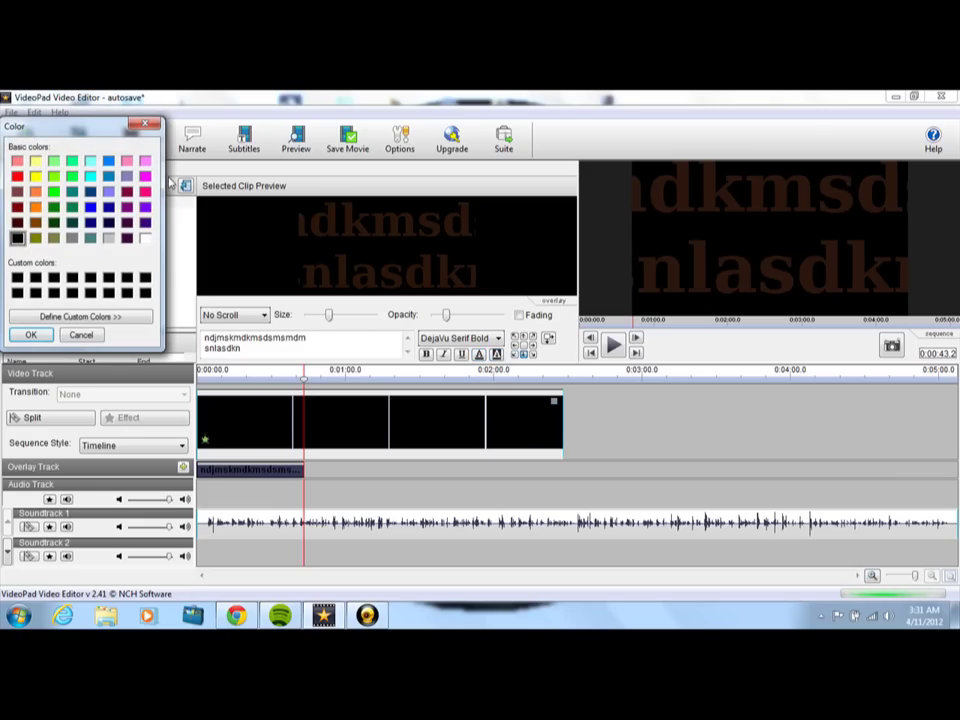
pyautogui.click(145, 191)
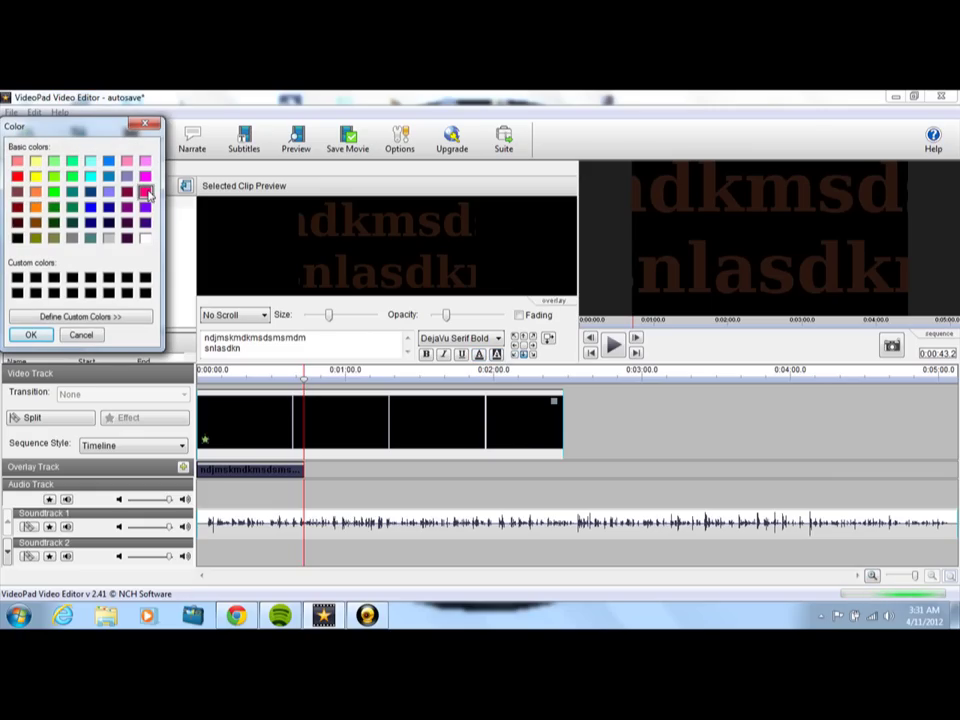
pyautogui.click(33, 334)
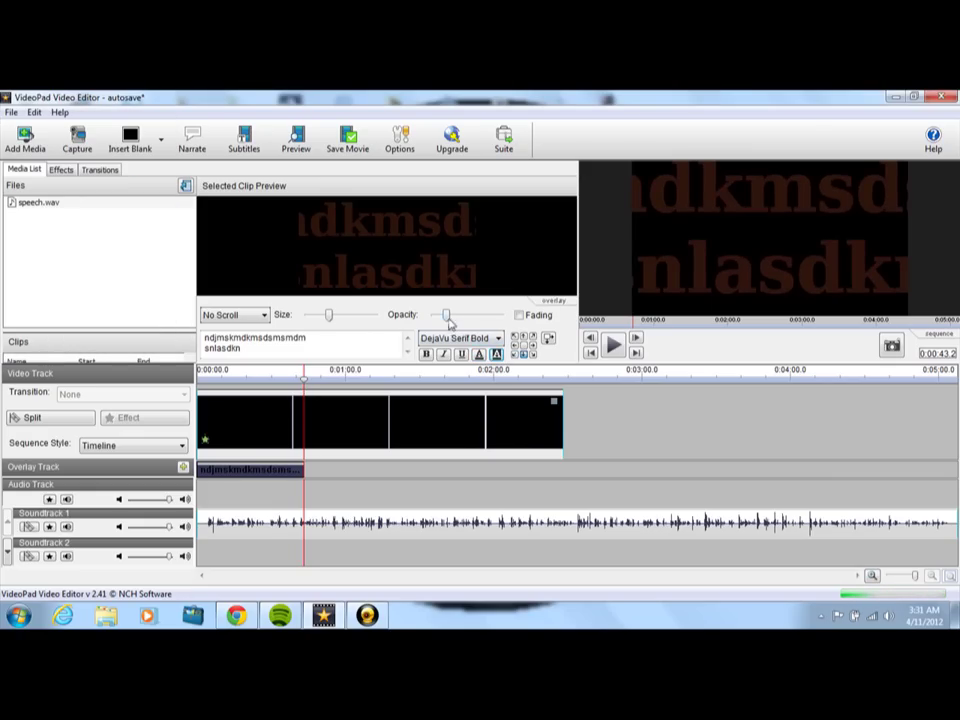
pyautogui.moveTo(450, 321); pyautogui.dragTo(467, 321)
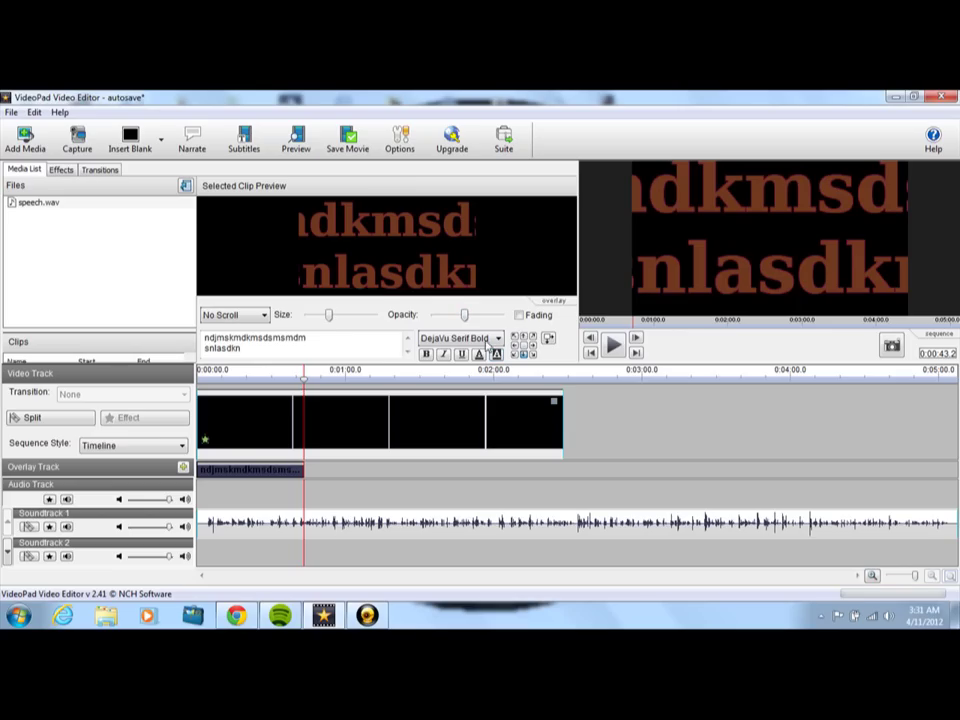
# Step: Shrink the text, split it into three lines, and position it middle-right
pyautogui.click(315, 318)
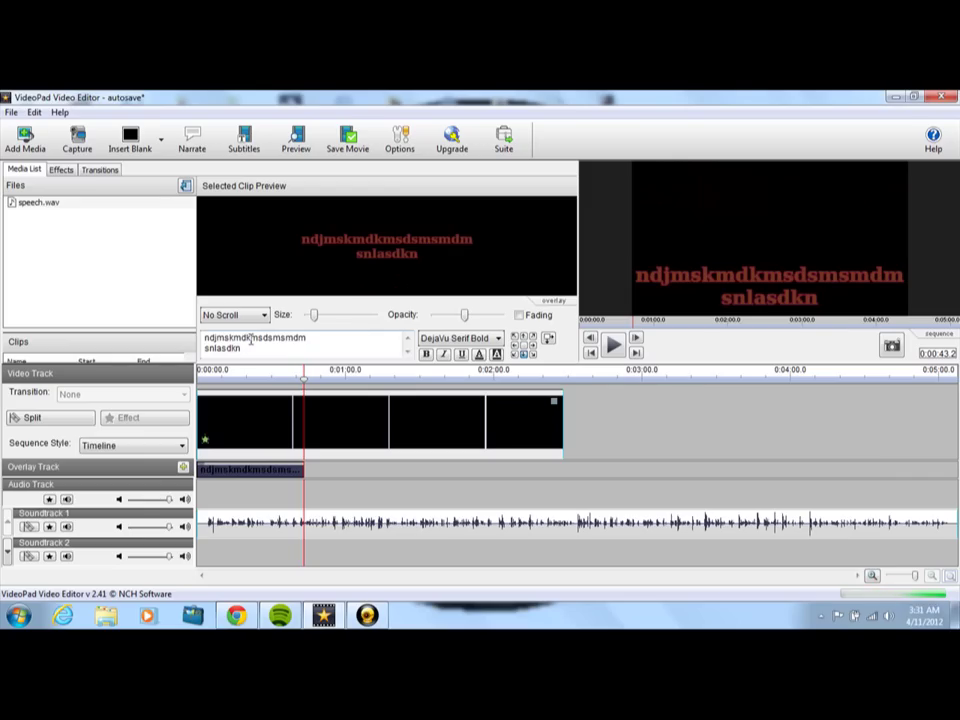
pyautogui.press('Return')
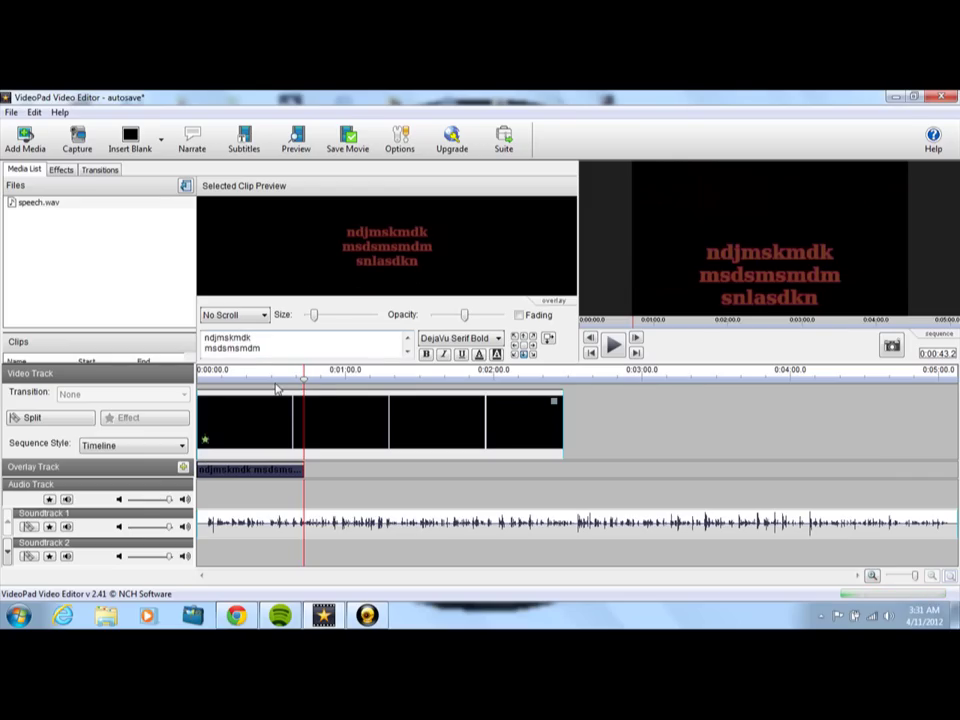
pyautogui.click(532, 346)
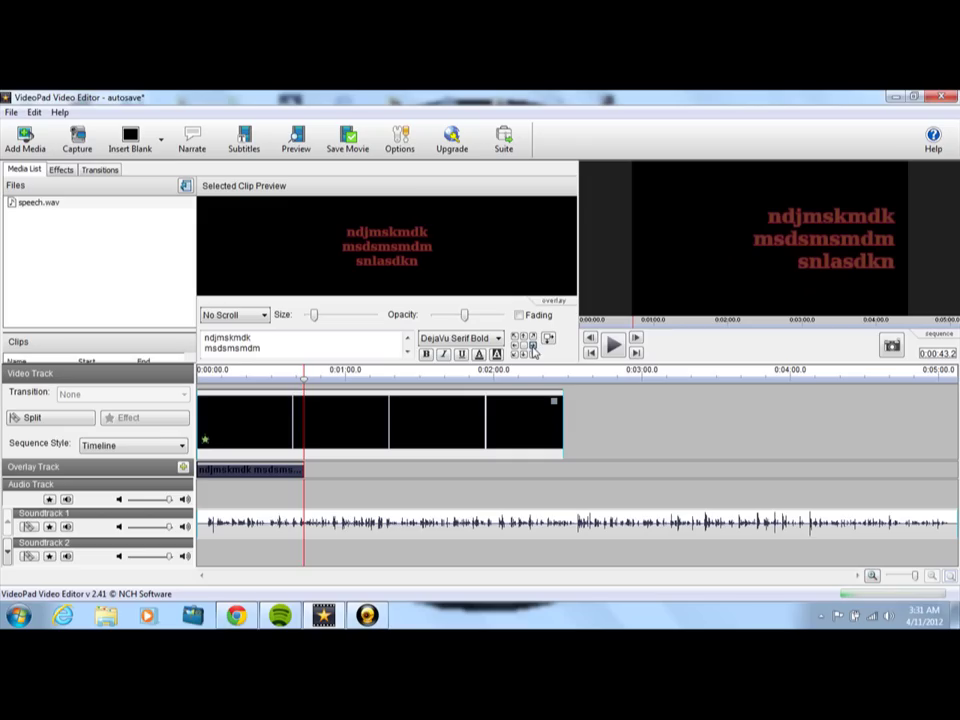
pyautogui.click(519, 340)
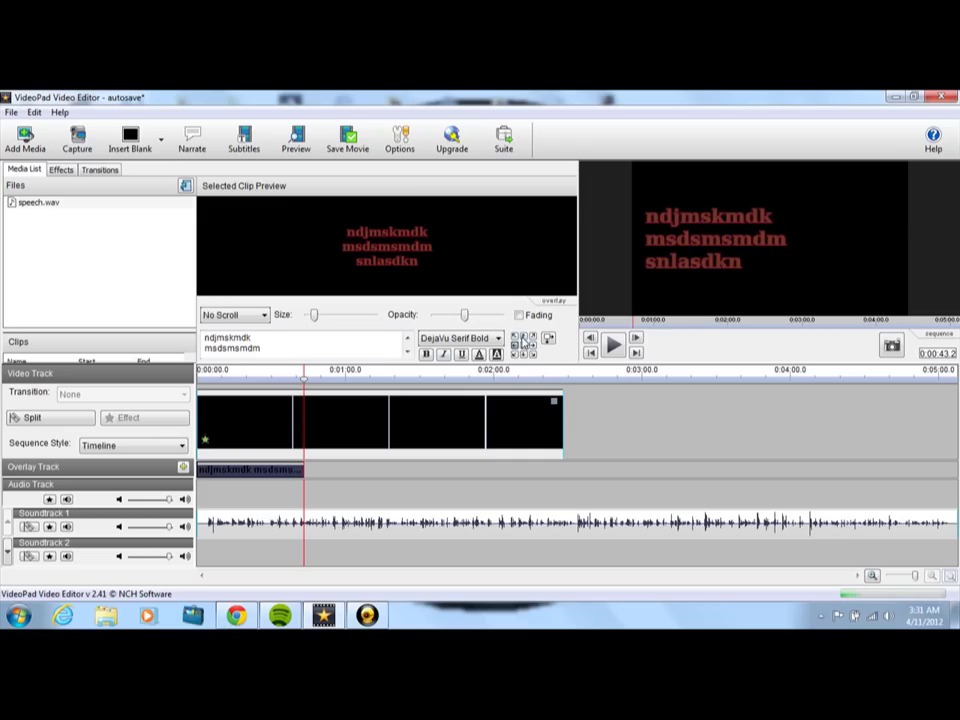
pyautogui.click(524, 337)
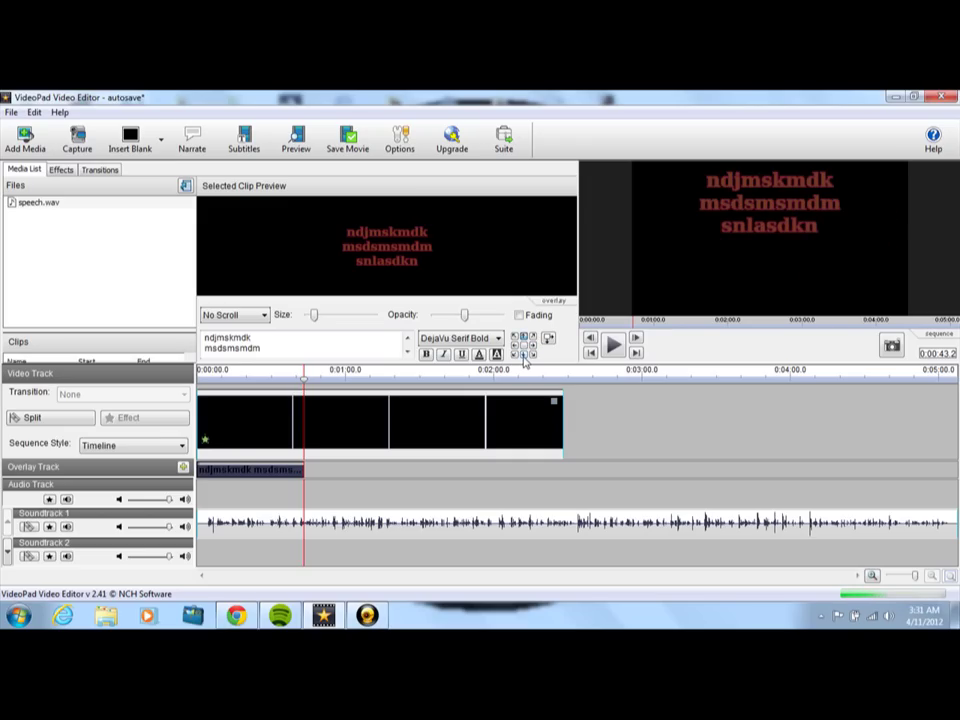
pyautogui.click(523, 355)
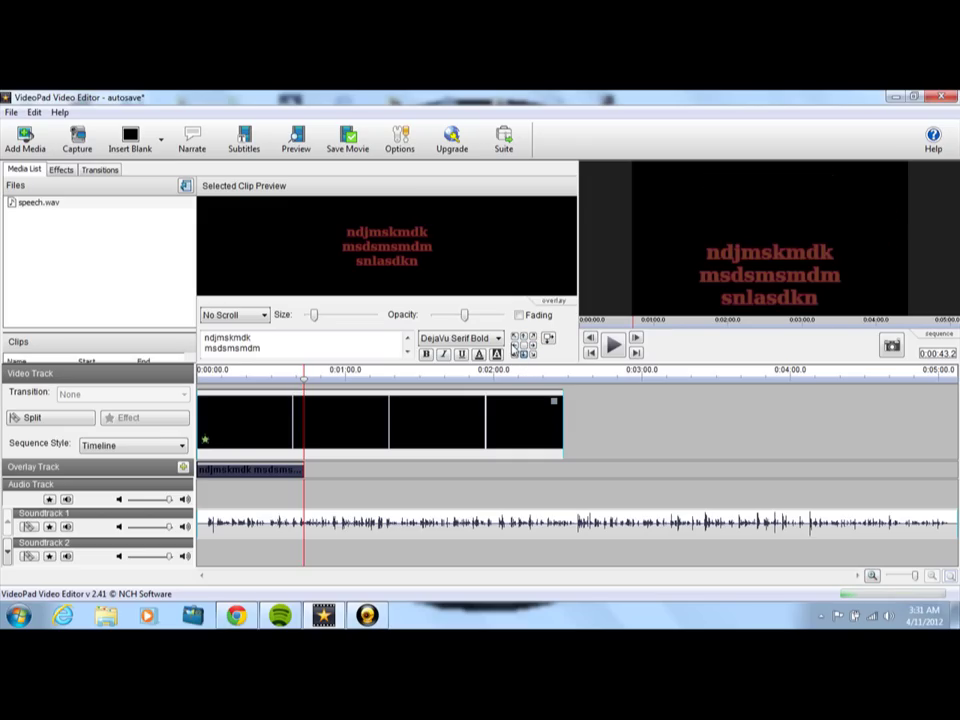
pyautogui.click(514, 345)
pyautogui.click(533, 345)
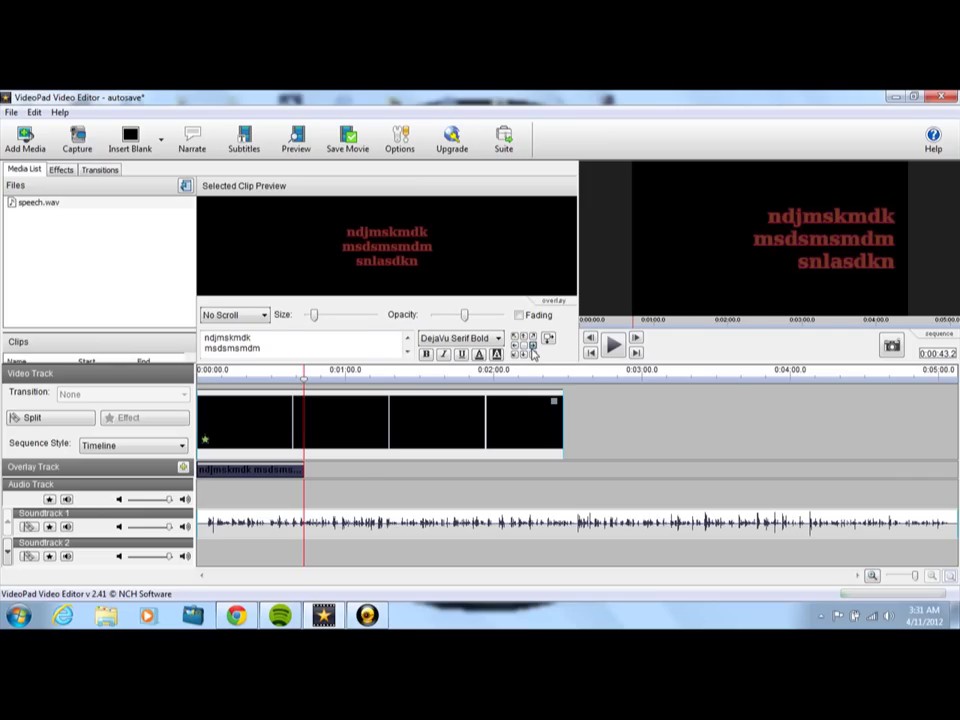